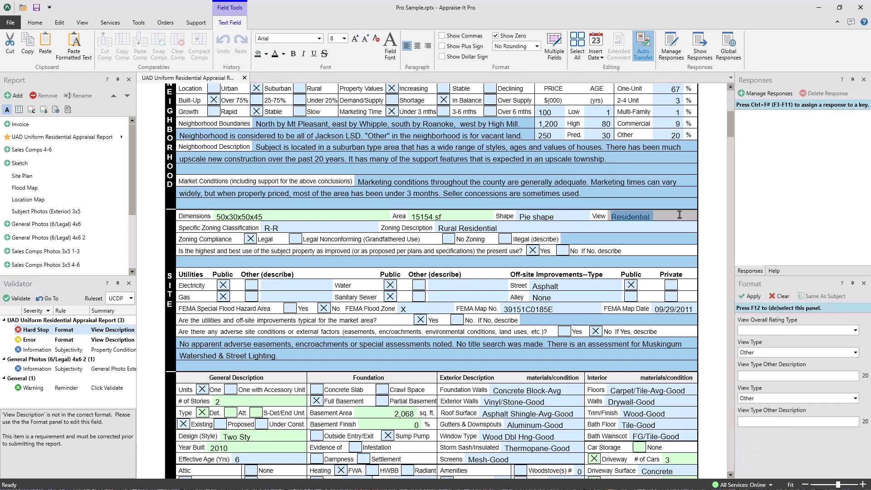
Step: Format the site's View field with a Neutral overall rating and the Residential View type, and apply the format
{"action": "left_click", "coordinate": [769, 330]}
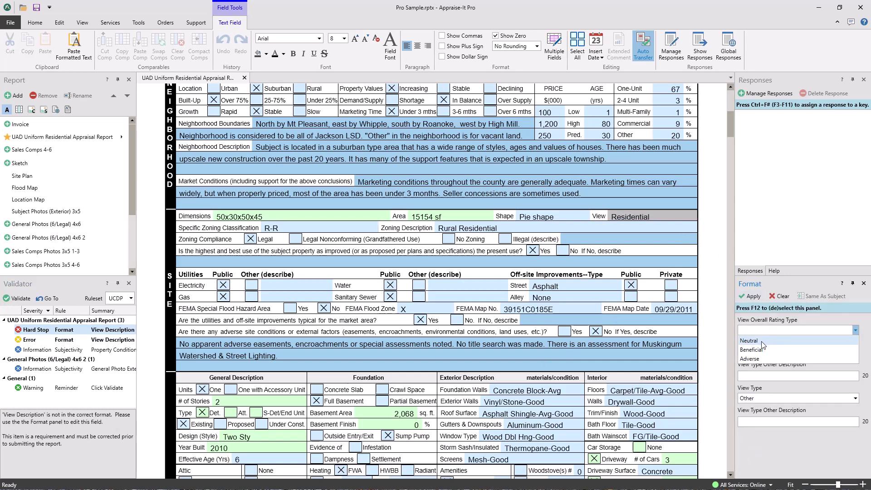
{"action": "left_click", "coordinate": [763, 340]}
{"action": "left_click", "coordinate": [761, 352]}
{"action": "left_click", "coordinate": [757, 363]}
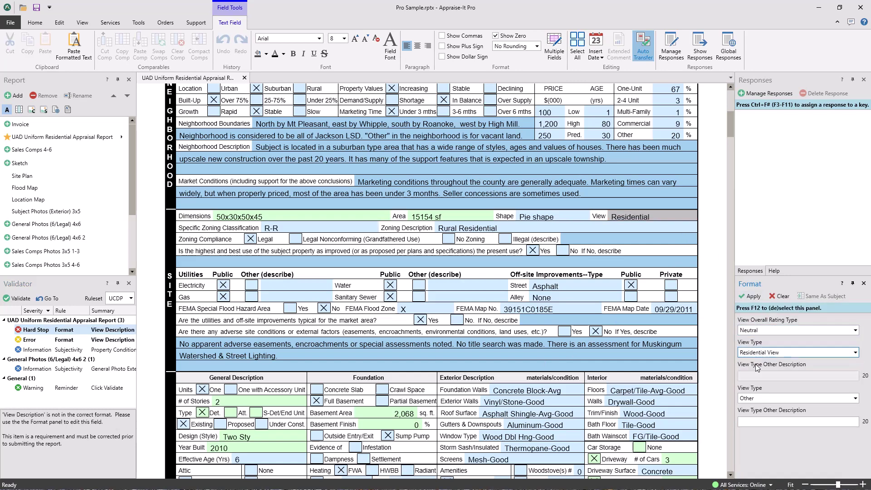
{"action": "left_click", "coordinate": [752, 296]}
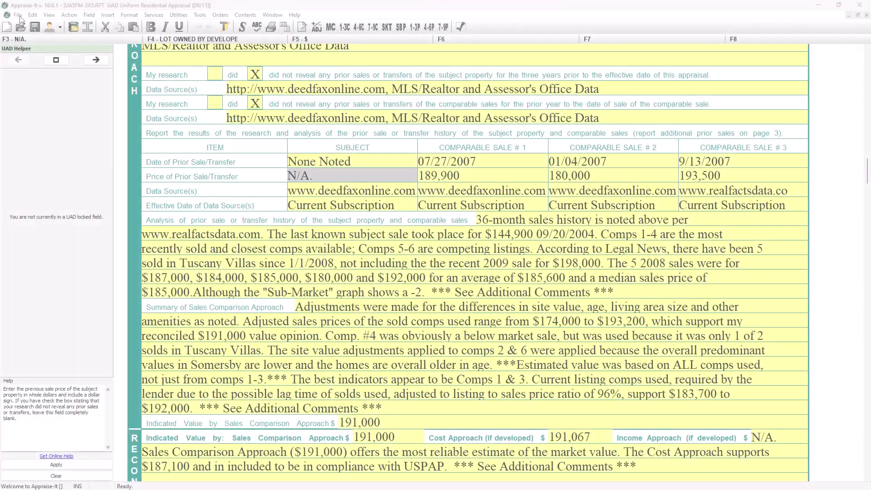
{"action": "left_click", "coordinate": [18, 15]}
{"action": "mouse_move", "coordinate": [36, 17]}
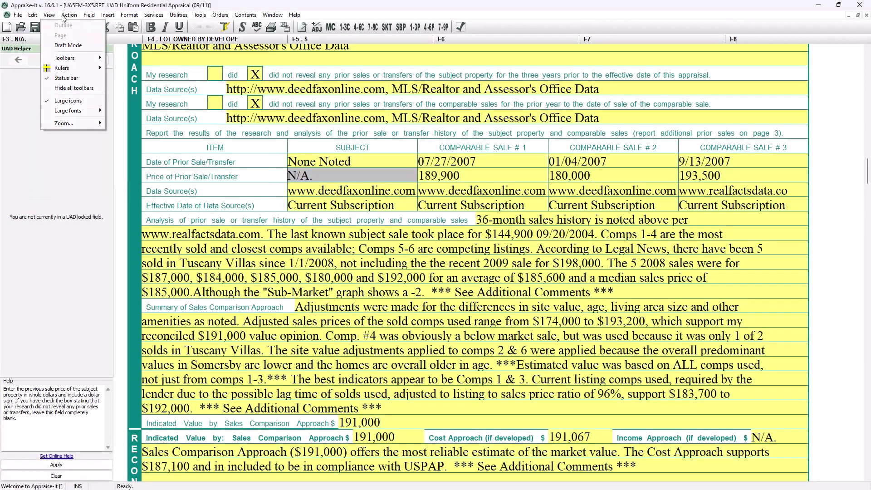
{"action": "mouse_move", "coordinate": [181, 18]}
{"action": "mouse_move", "coordinate": [247, 17]}
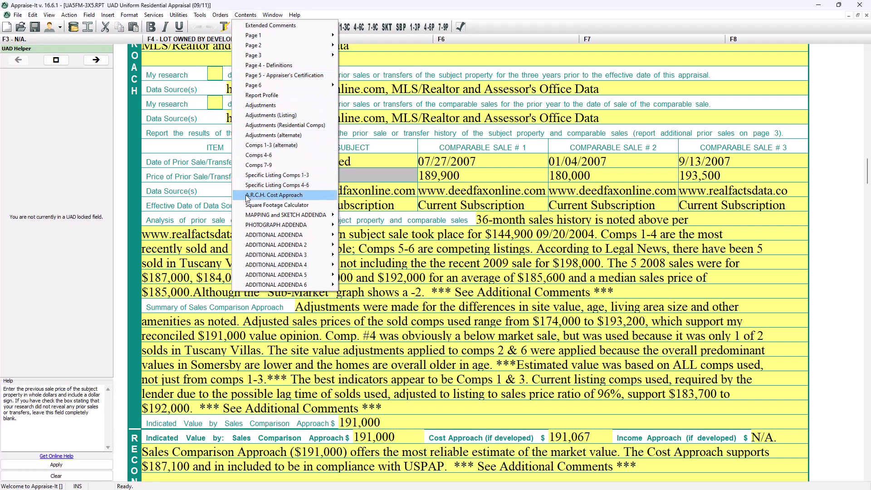
{"action": "mouse_move", "coordinate": [245, 216]}
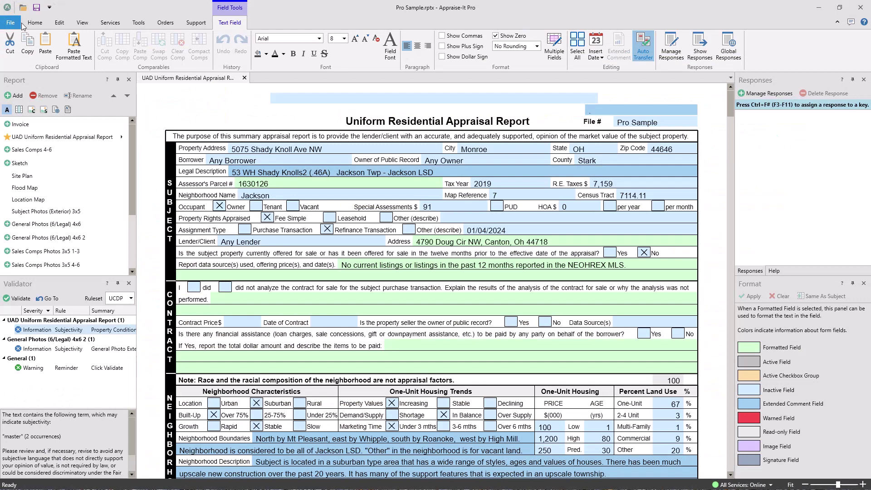
{"action": "left_click", "coordinate": [34, 24]}
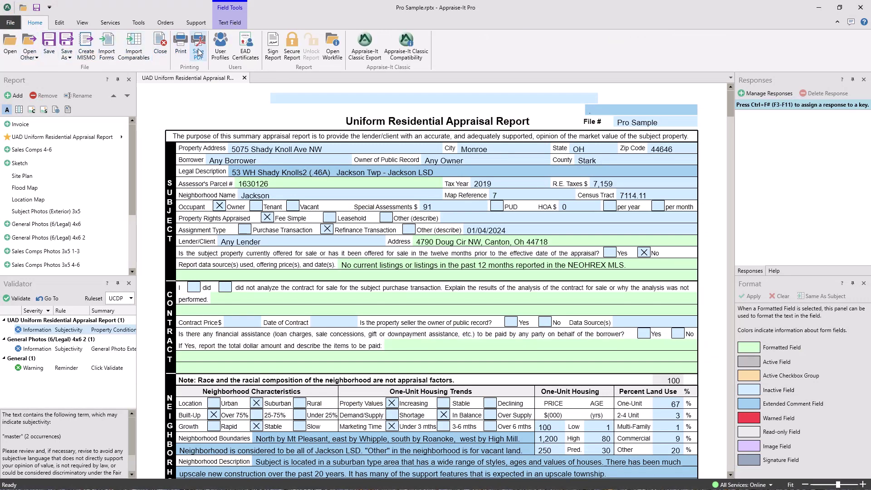
{"action": "left_click", "coordinate": [60, 24]}
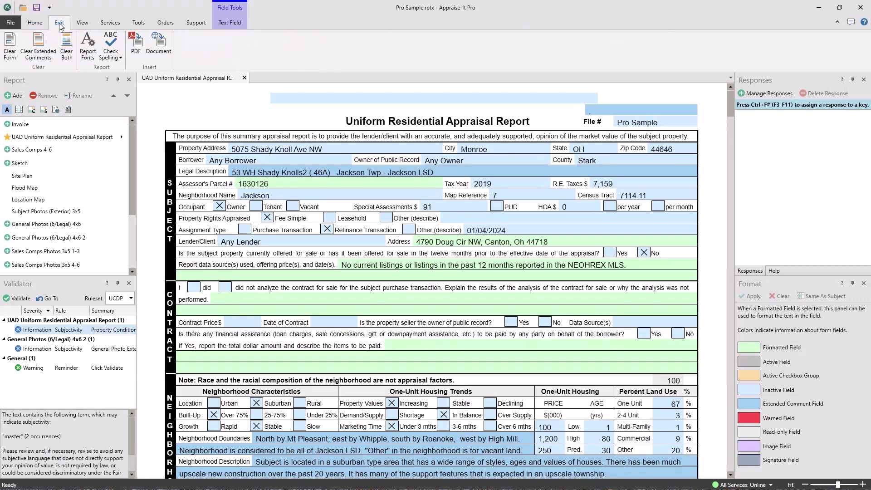
{"action": "left_click", "coordinate": [111, 23]}
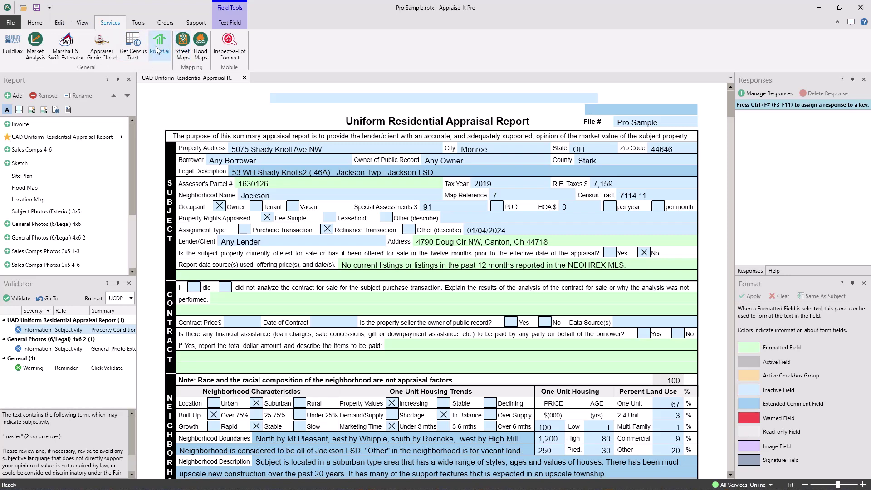
Step: Open the Lenders database to view the lender details, and close it
{"action": "left_click", "coordinate": [137, 24]}
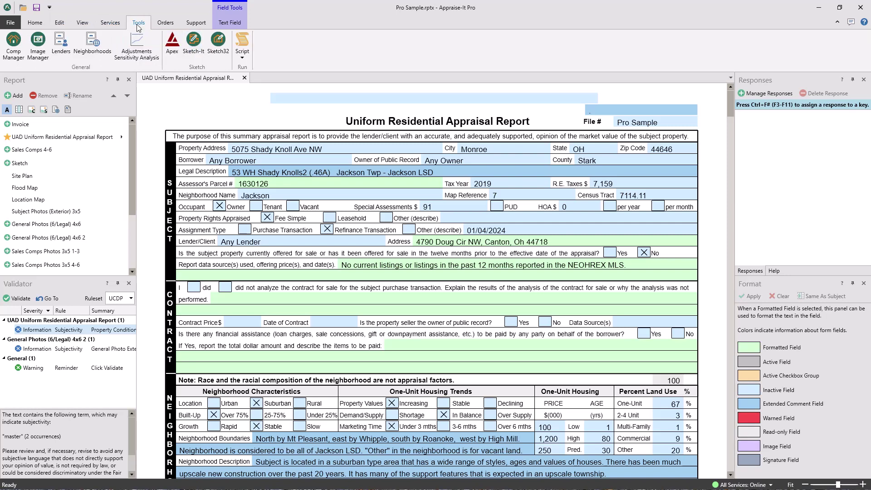
{"action": "left_click", "coordinate": [59, 43]}
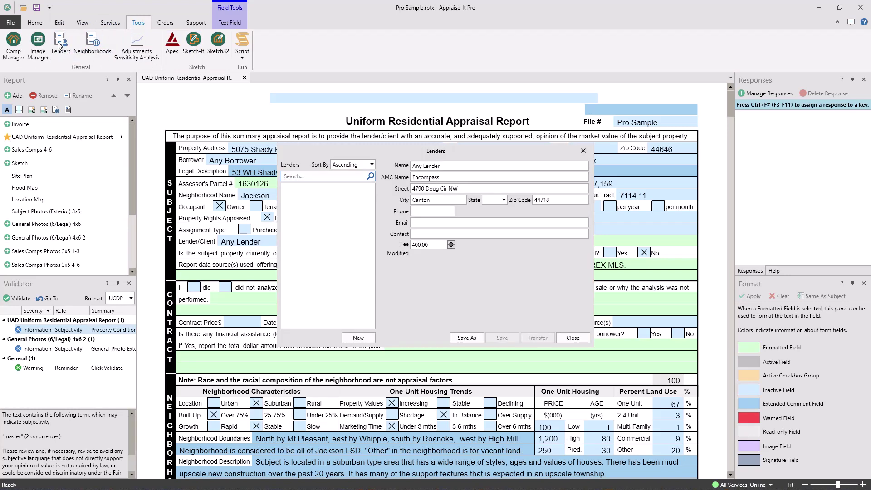
{"action": "left_click", "coordinate": [584, 151]}
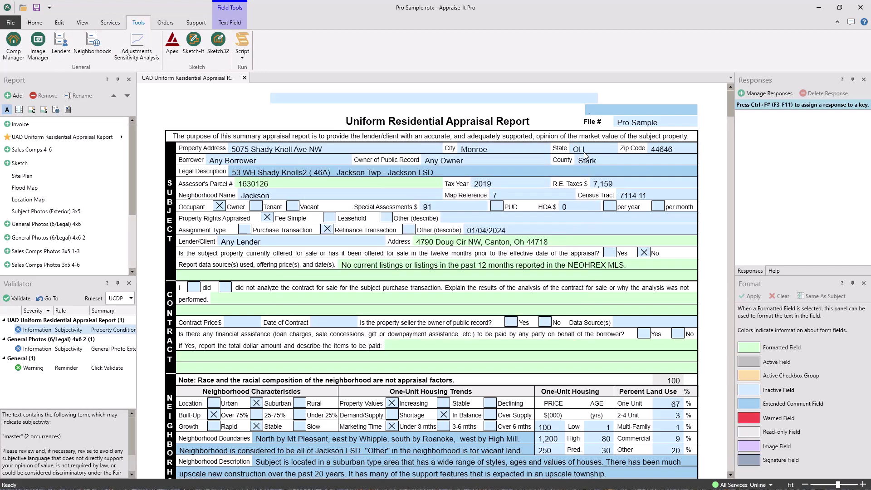
{"action": "left_click", "coordinate": [196, 22]}
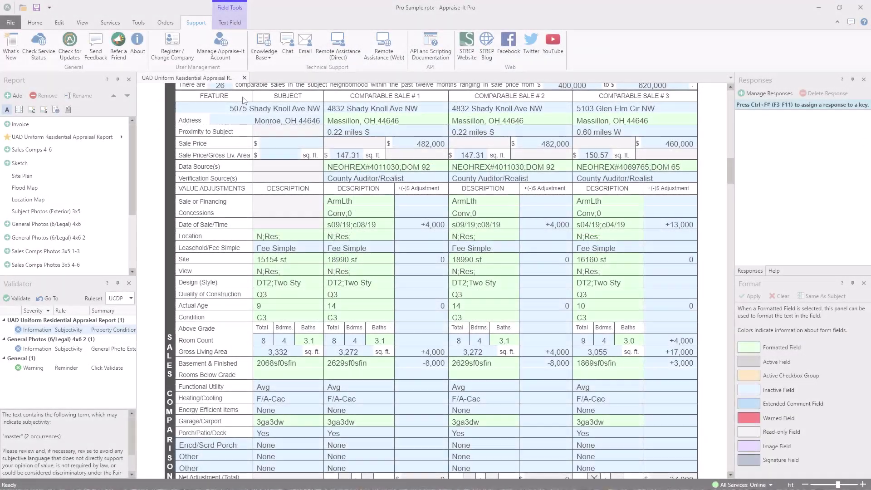
Step: Start creating a MISMO file of the report and exclude the Site Plan and Invoice pages
{"action": "left_click", "coordinate": [165, 23]}
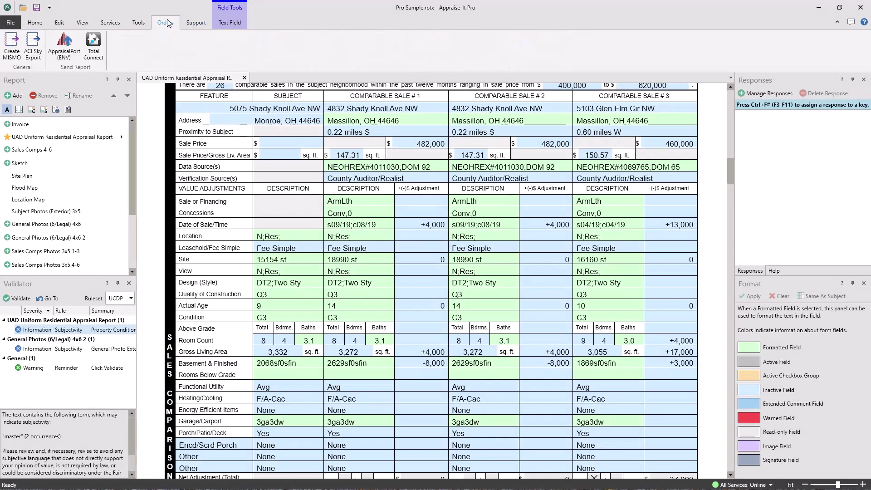
{"action": "left_click", "coordinate": [13, 44]}
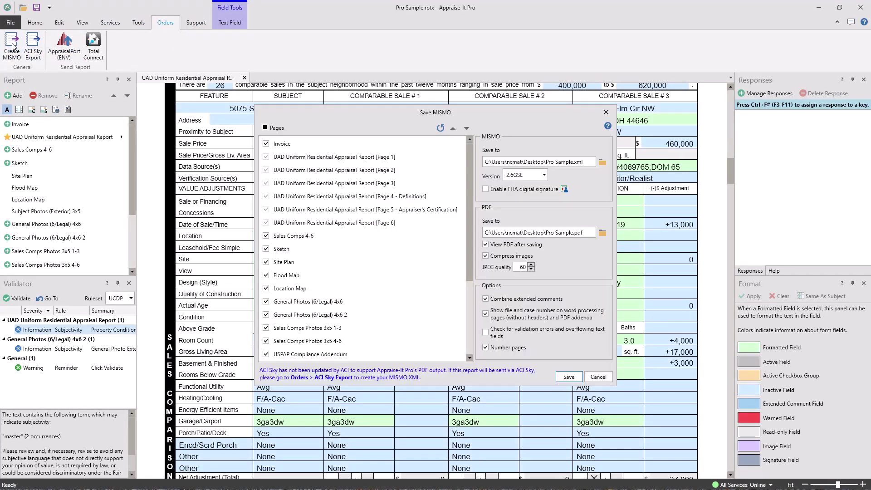
{"action": "left_click", "coordinate": [266, 249]}
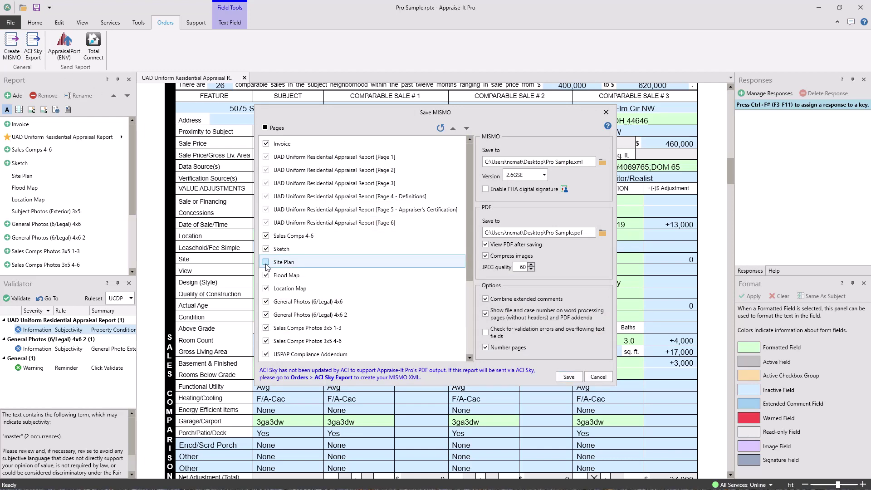
{"action": "left_click", "coordinate": [266, 263]}
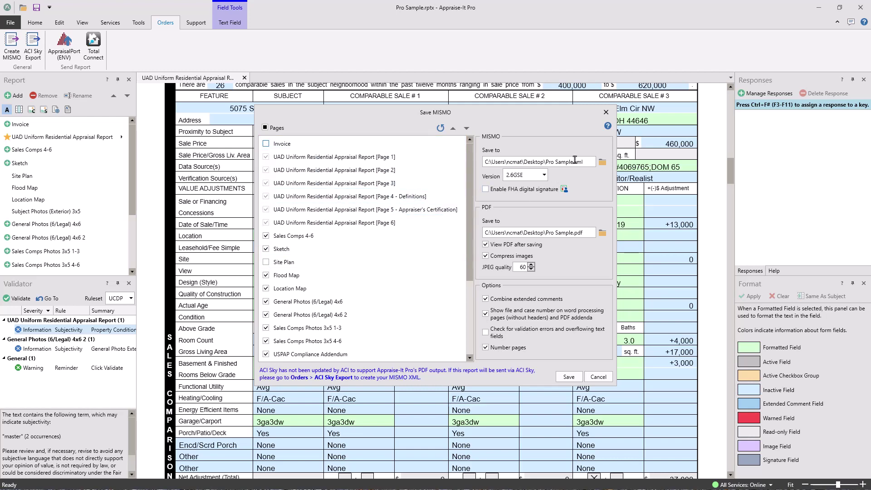
Step: Examine the MISMO save location, version choices and PDF viewing option, keeping version 2.6GSE
{"action": "left_click", "coordinate": [575, 162]}
{"action": "left_click", "coordinate": [545, 175]}
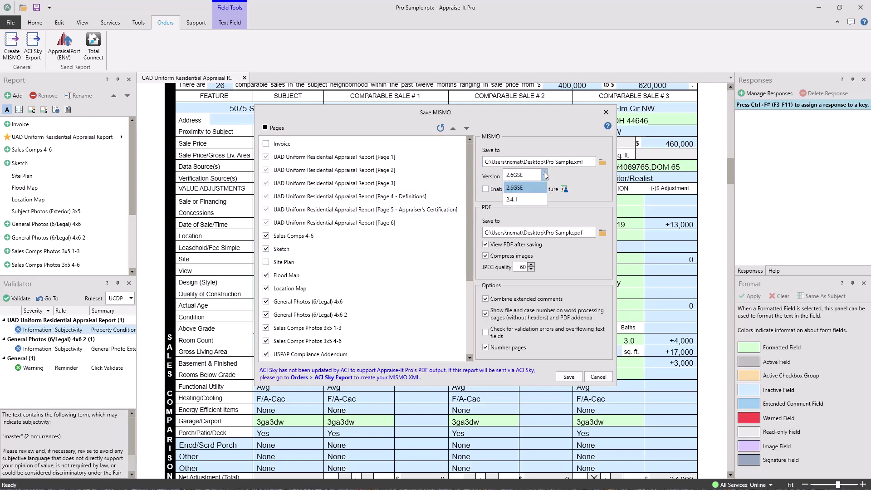
{"action": "left_click", "coordinate": [547, 173]}
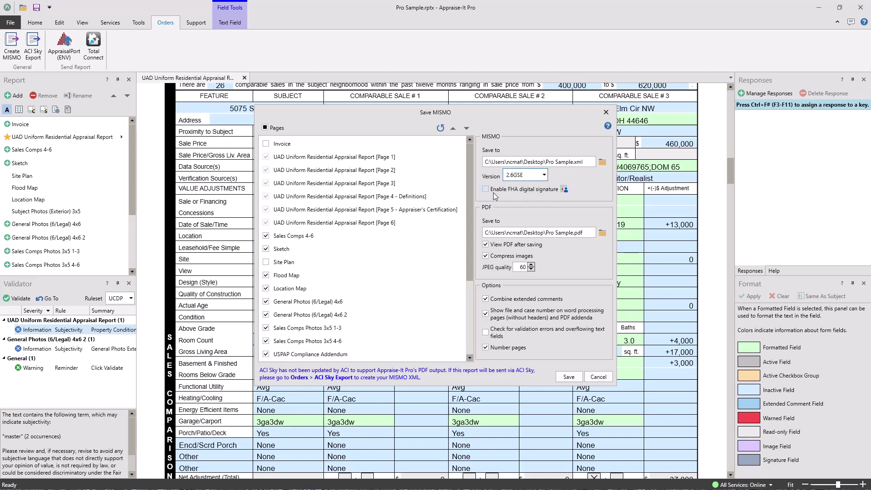
{"action": "left_click", "coordinate": [486, 245]}
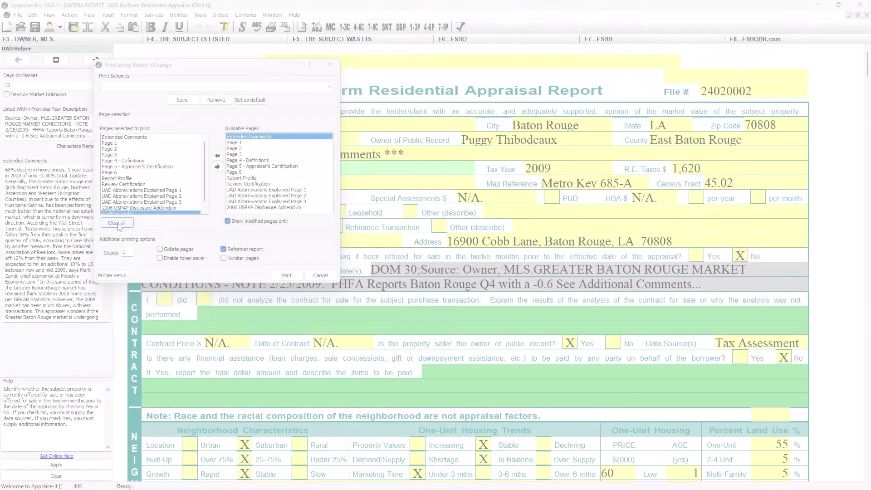
Step: Switch to classic Appraise-It and replace the print selection with Page 1 through Page 6
{"action": "left_click", "coordinate": [117, 223]}
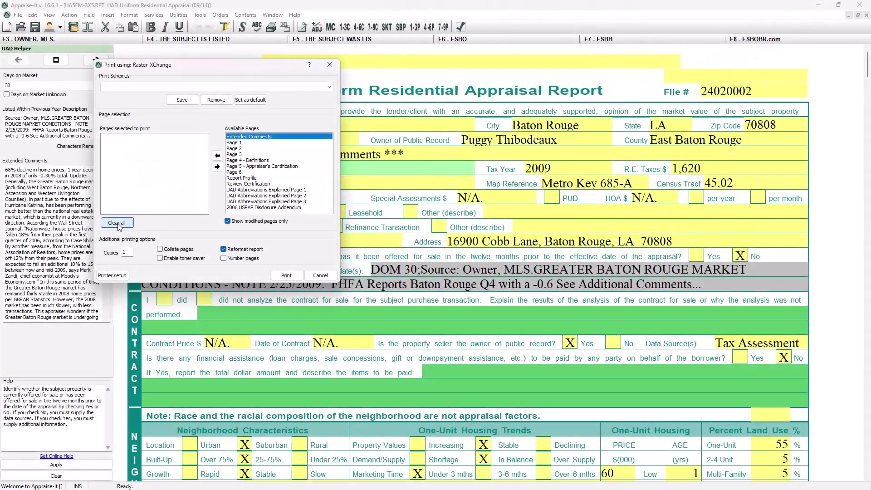
{"action": "double_click", "coordinate": [235, 143]}
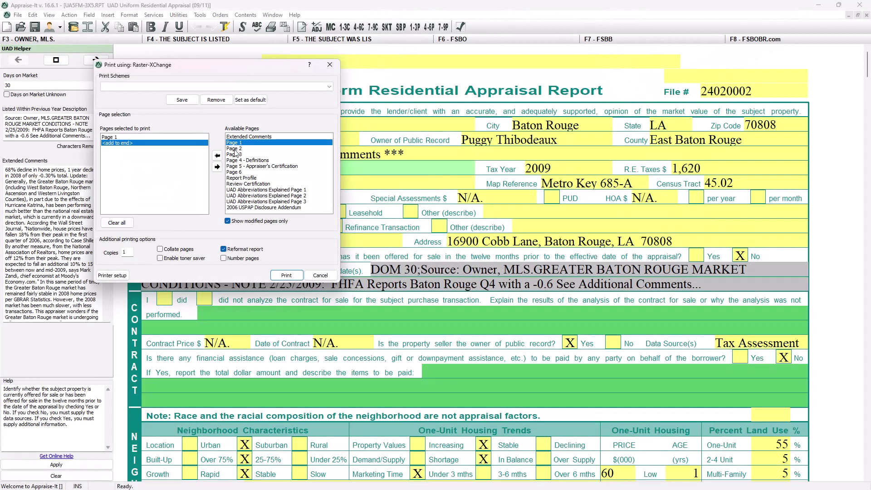
{"action": "double_click", "coordinate": [236, 150]}
{"action": "double_click", "coordinate": [235, 155]}
{"action": "double_click", "coordinate": [233, 161]}
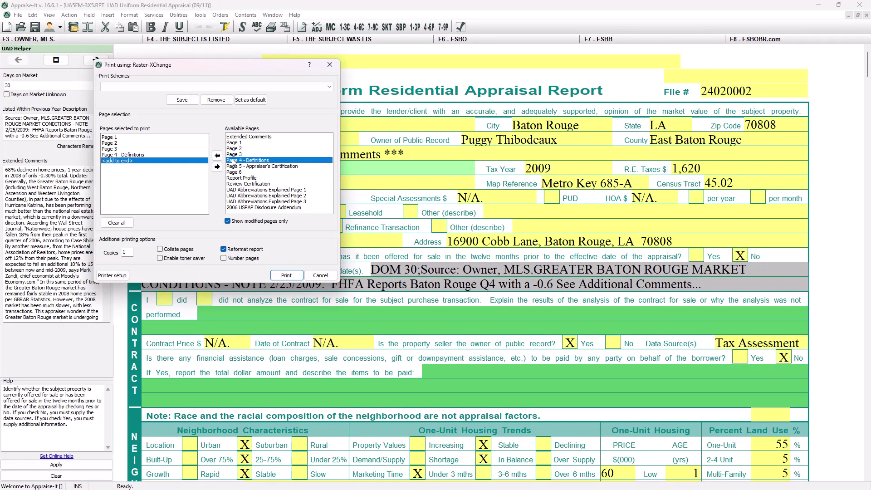
{"action": "double_click", "coordinate": [236, 166]}
{"action": "double_click", "coordinate": [235, 172]}
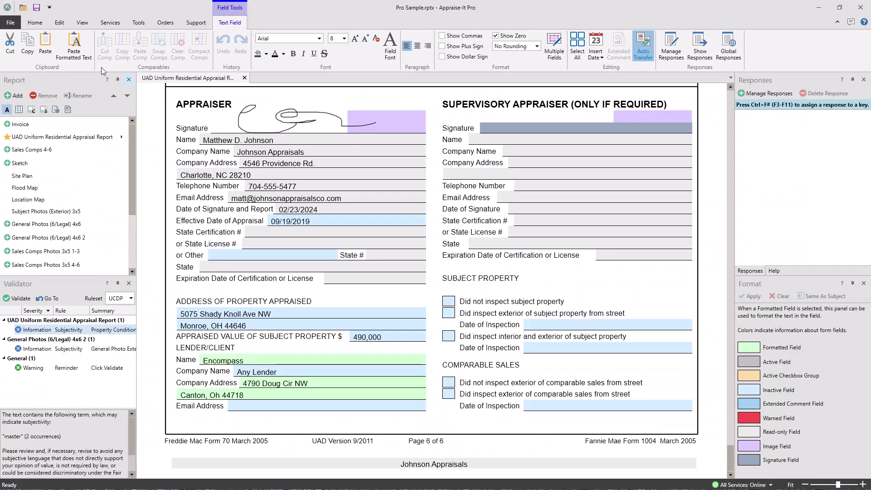
Step: Switch to Appraise-It Pro and examine the report's print settings and printer choices
{"action": "left_click", "coordinate": [36, 21]}
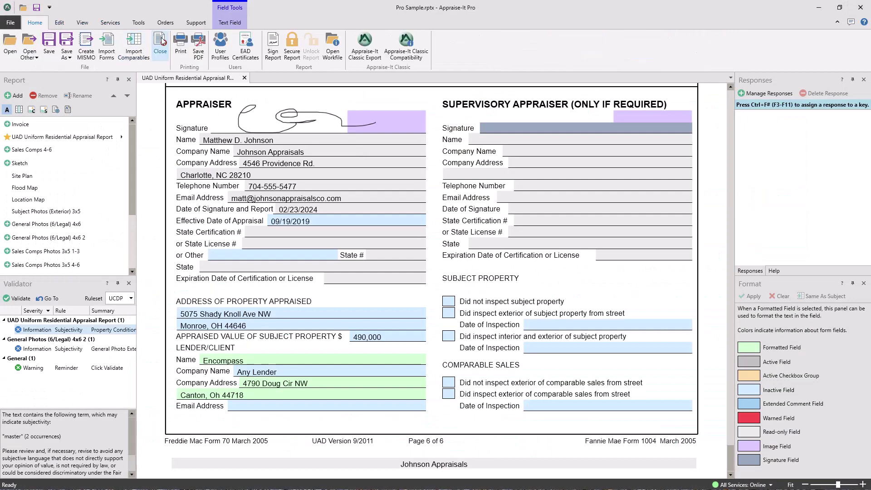
{"action": "left_click", "coordinate": [181, 46]}
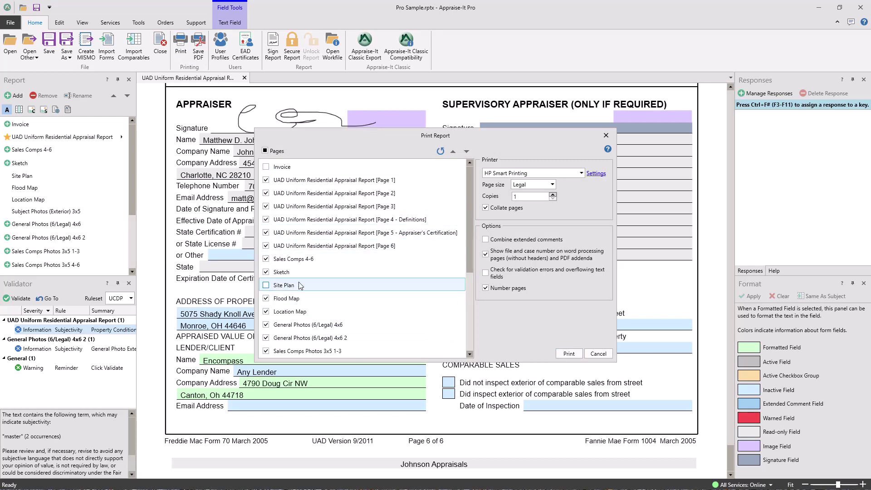
{"action": "left_click", "coordinate": [580, 173]}
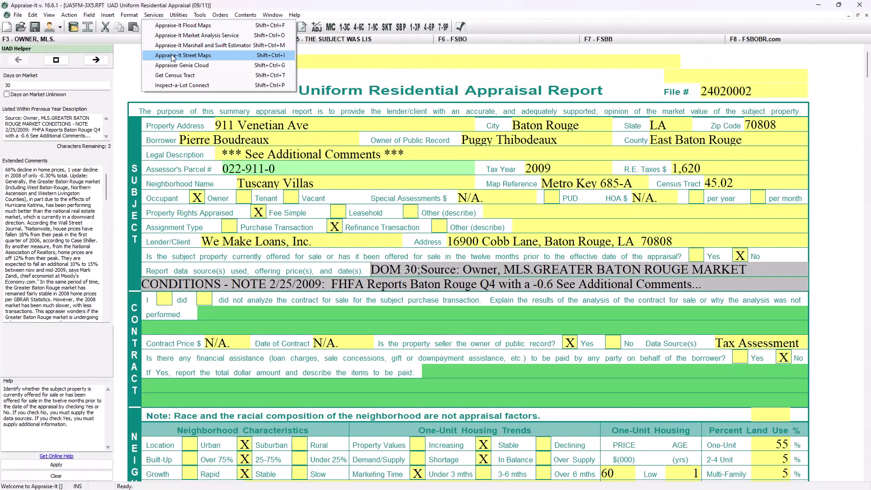
Step: Generate a location map of the subject and Comps 1 to 6 with Street Maps in Appraise-It Pro
{"action": "left_click", "coordinate": [172, 56]}
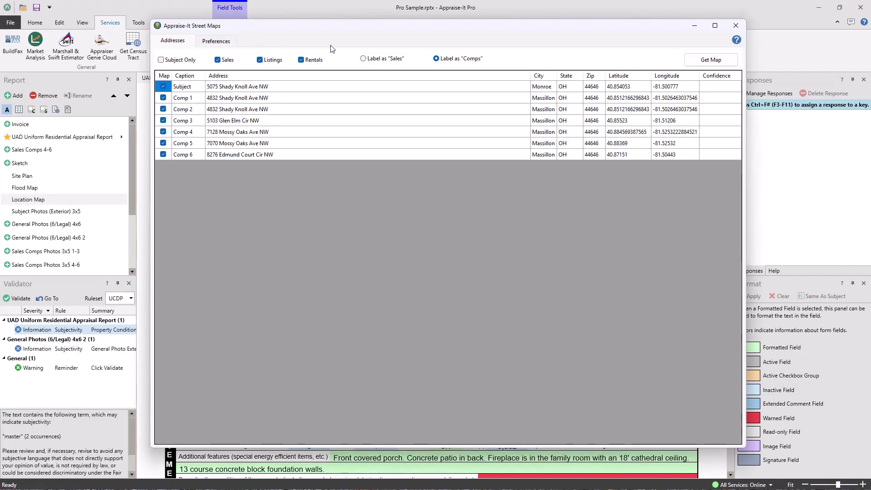
{"action": "left_click", "coordinate": [707, 60]}
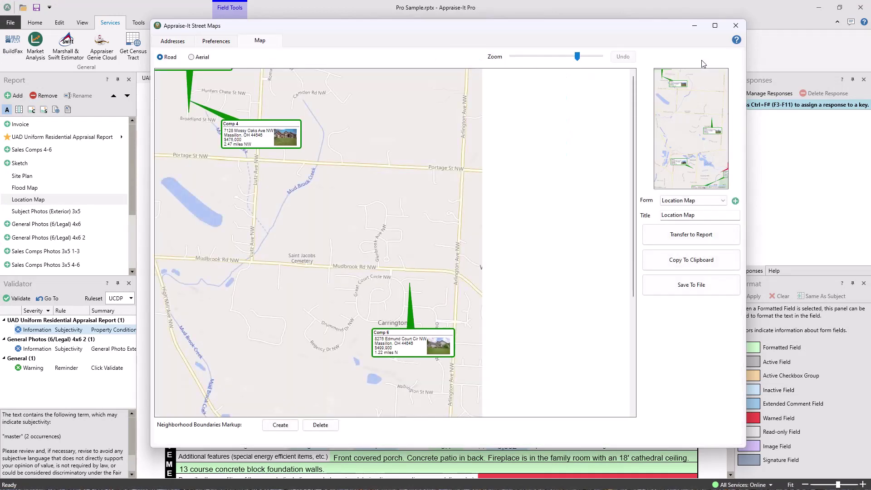
{"action": "scroll", "coordinate": [304, 132], "scroll_direction": "down", "scroll_amount": 3}
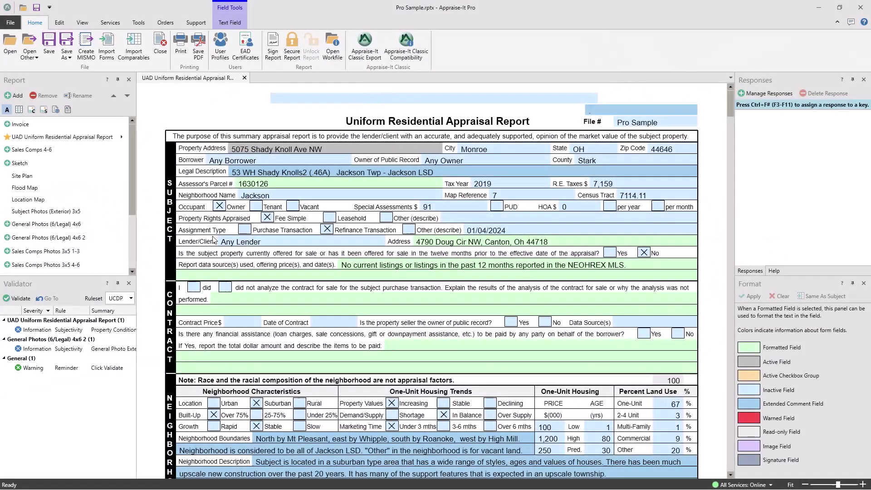
Step: Enlarge the Report pane to show more of the report's forms, and select Sales Comps 4-6 in it
{"action": "left_click_drag", "start_coordinate": [65, 276], "coordinate": [59, 343]}
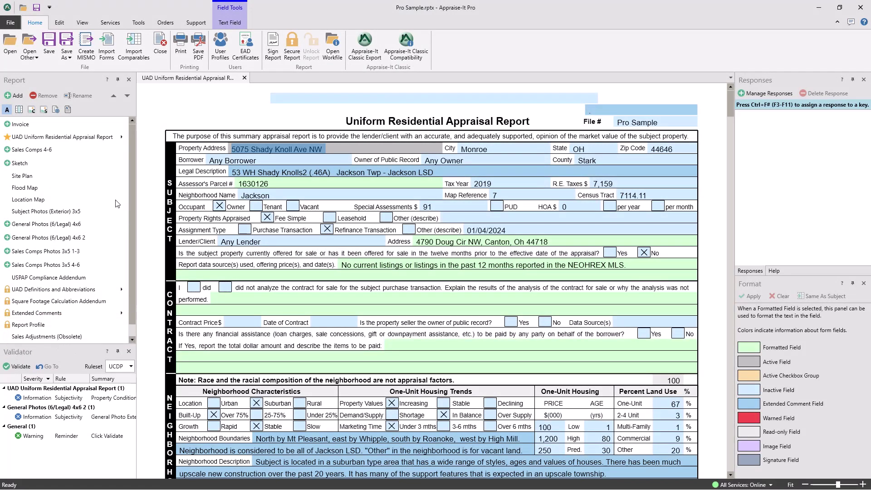
{"action": "left_click_drag", "start_coordinate": [132, 192], "coordinate": [132, 235]}
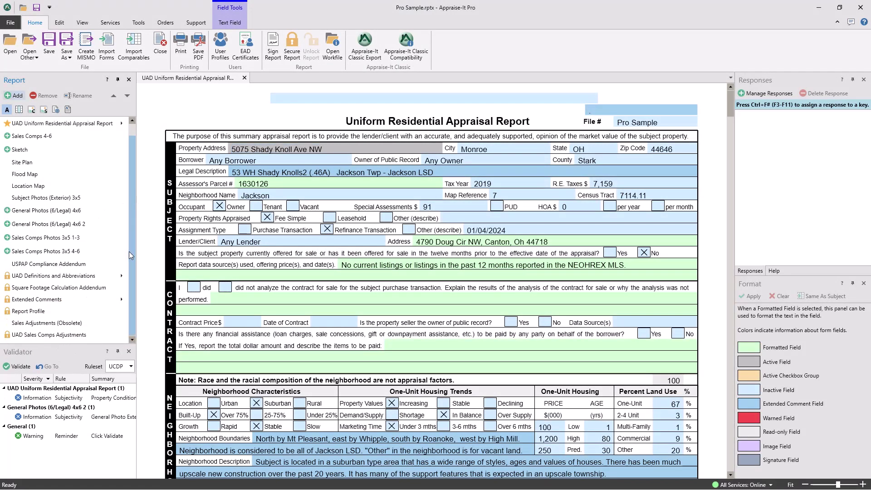
{"action": "left_click", "coordinate": [31, 137]}
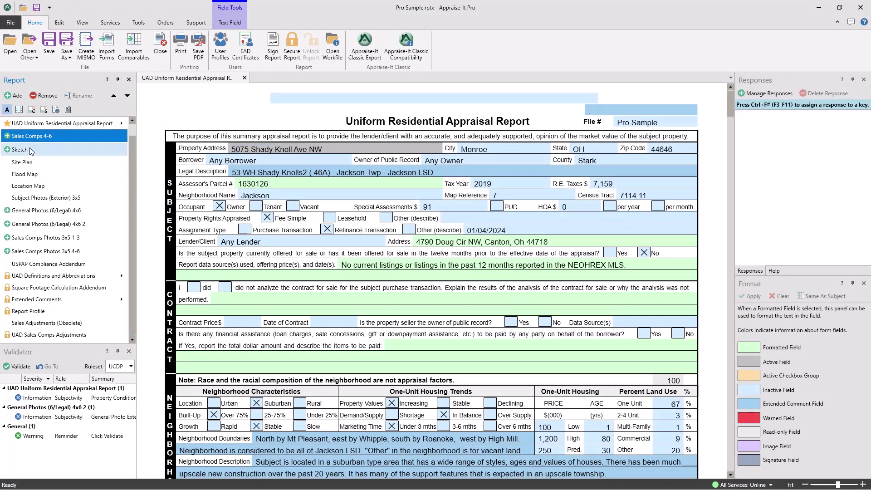
{"action": "left_click", "coordinate": [32, 198]}
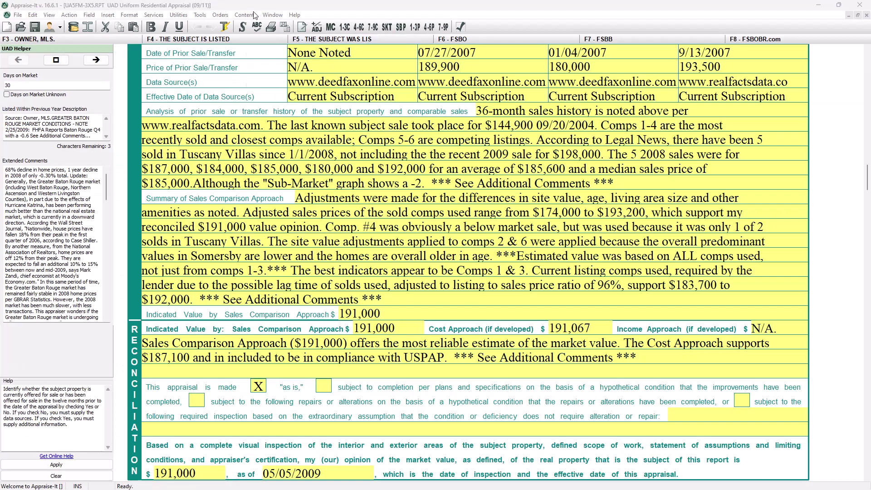
Step: Switch to Appraise-It Pro and add the FNMA COVID-19 Addendum (Desktop) to the report, just before Sales Comps Photos 3x5 1-3
{"action": "left_click", "coordinate": [253, 15]}
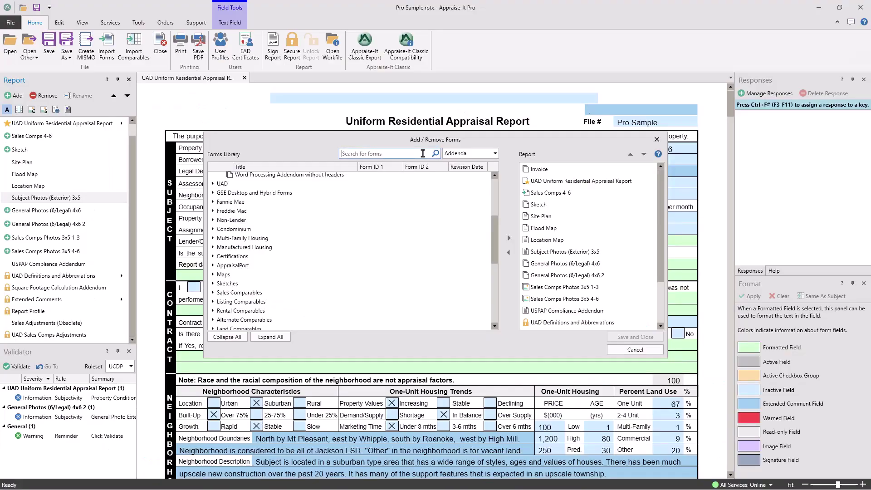
{"action": "type", "text": "covid"}
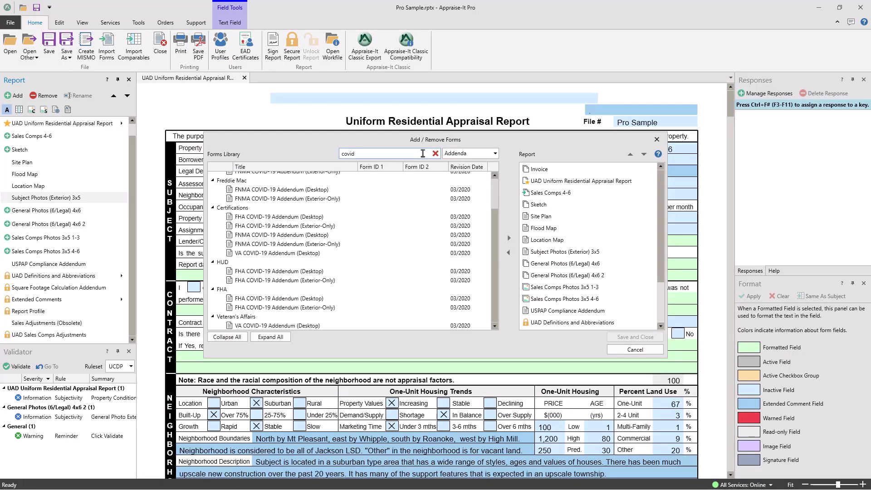
{"action": "left_click", "coordinate": [288, 190]}
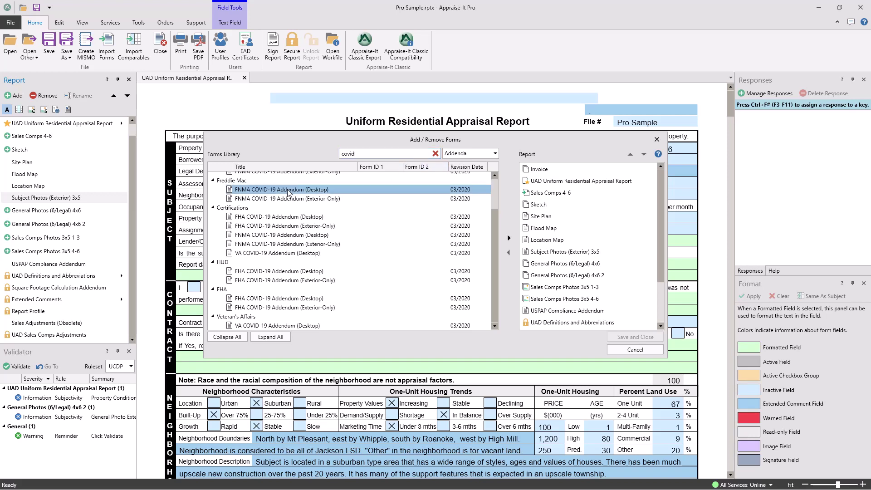
{"action": "left_click_drag", "start_coordinate": [279, 192], "coordinate": [567, 284]}
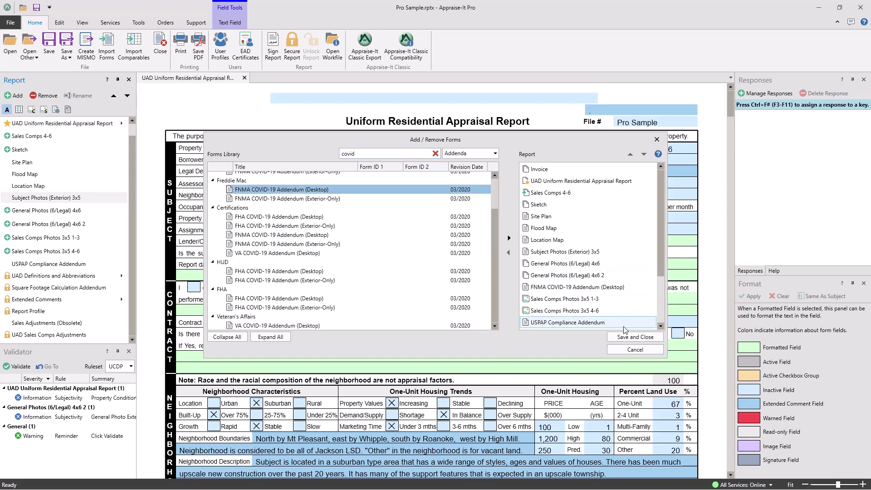
{"action": "left_click", "coordinate": [629, 337]}
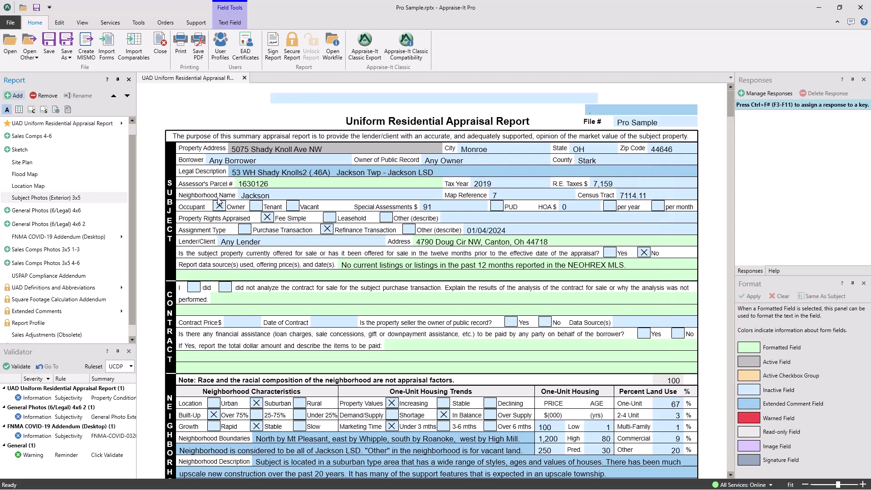
{"action": "left_click", "coordinate": [69, 136]}
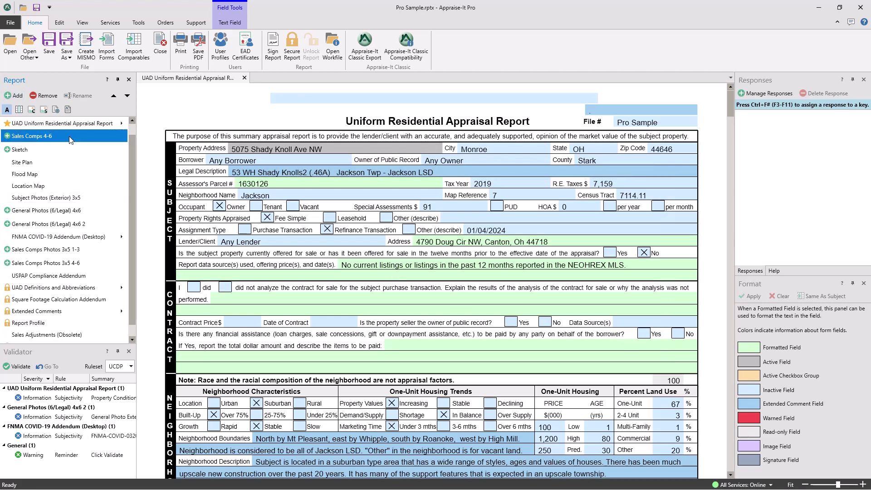
Step: Save the report as a template named "template" in the FNMA-1004-0911 templates folder
{"action": "scroll", "coordinate": [70, 227], "scroll_direction": "down", "scroll_amount": 1}
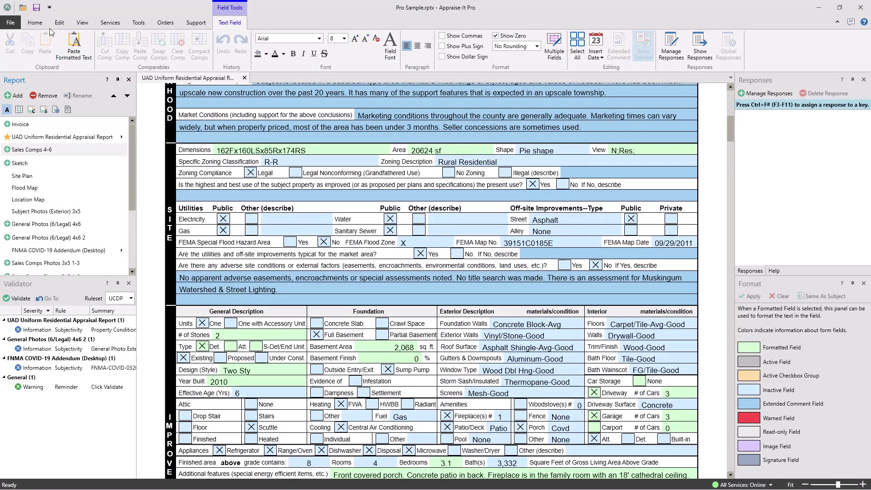
{"action": "left_click", "coordinate": [36, 23]}
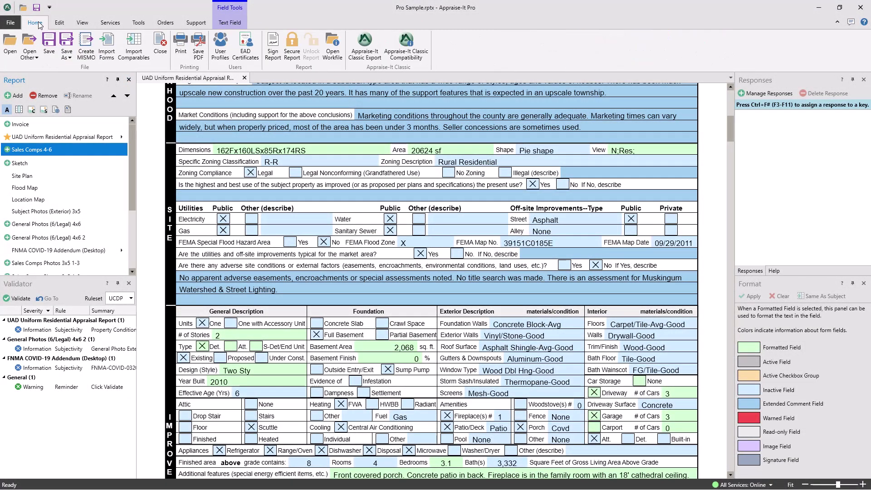
{"action": "left_click", "coordinate": [67, 53]}
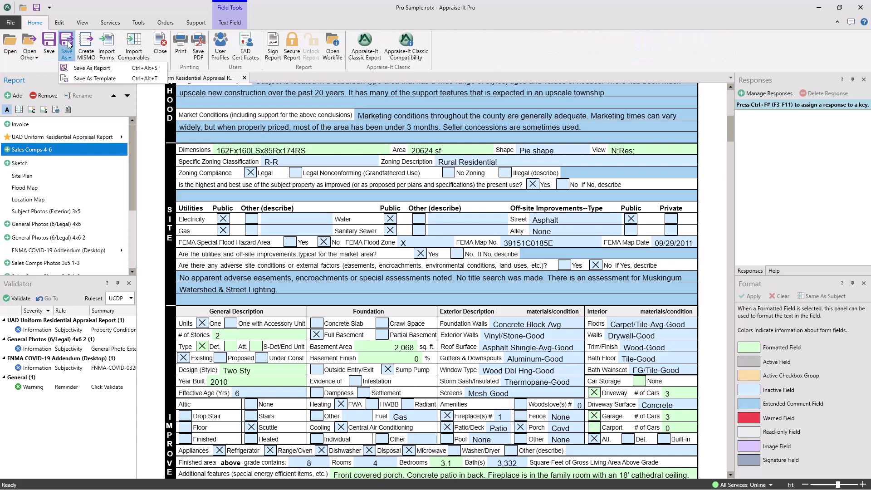
{"action": "left_click", "coordinate": [81, 79]}
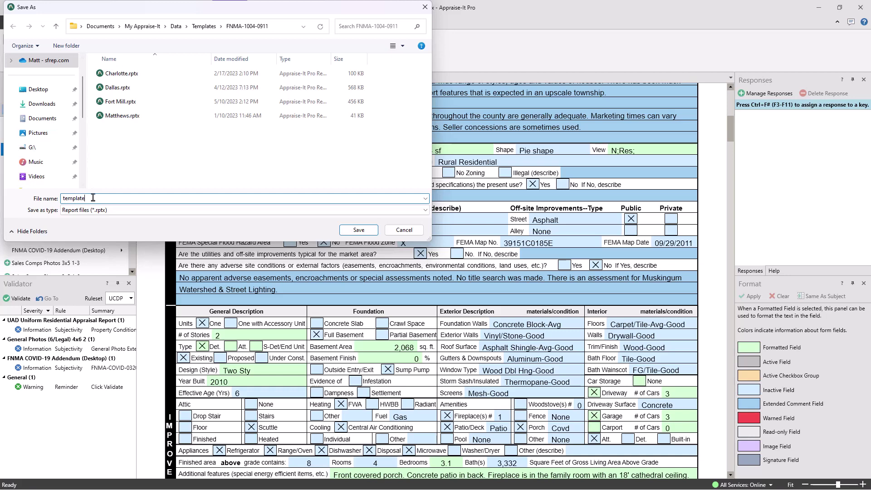
{"action": "left_click", "coordinate": [358, 230]}
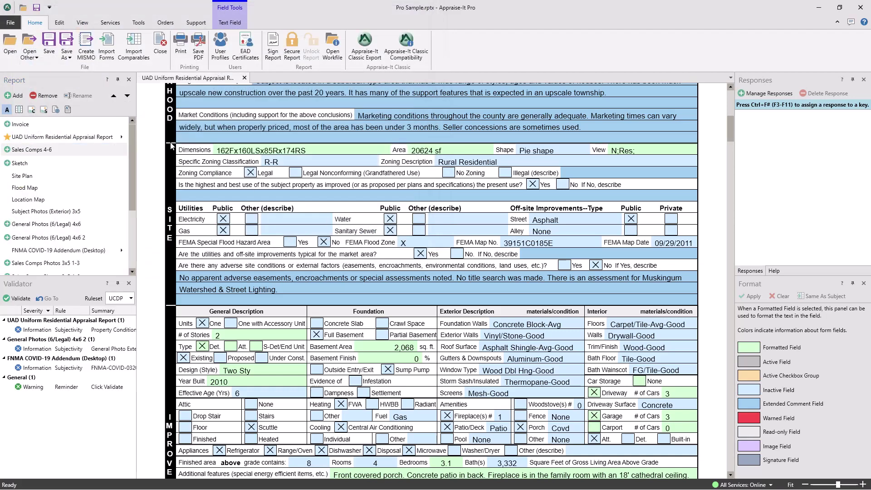
Step: Show the new-report choices and select the saved template for the UAD Uniform Residential Appraisal Report
{"action": "left_click", "coordinate": [11, 23]}
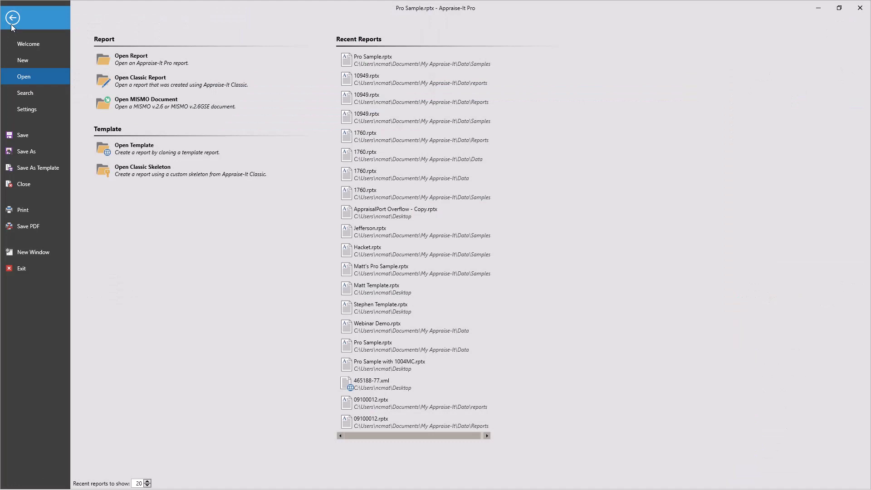
{"action": "left_click", "coordinate": [18, 60]}
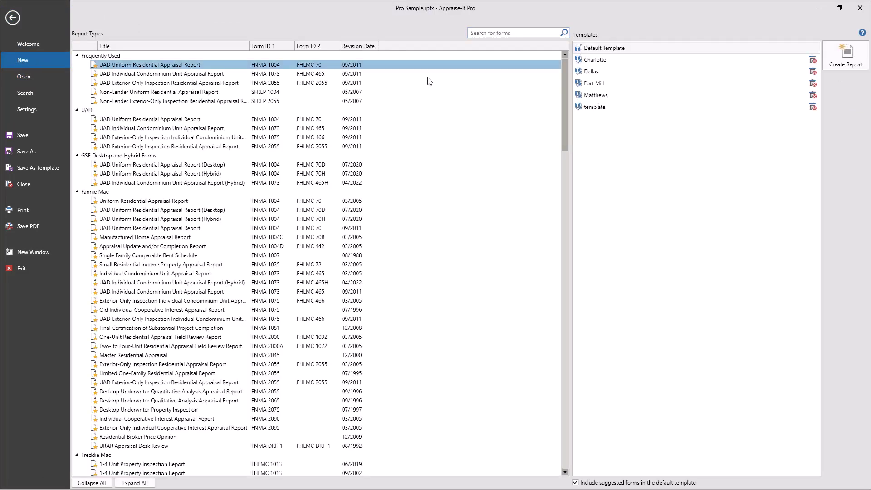
{"action": "left_click", "coordinate": [598, 109]}
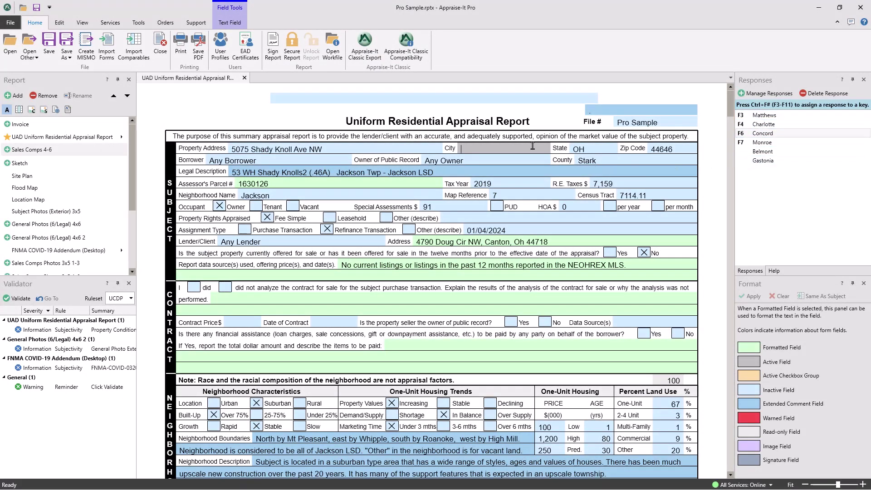
Step: Show the quick response list for the emptied City field, and examine the key assignment choices for the Concord response
{"action": "type", "text": "C"}
{"action": "key", "text": "BackSpace"}
{"action": "key", "text": "BackSpace"}
{"action": "key", "text": "BackSpace"}
{"action": "key", "text": "F2"}
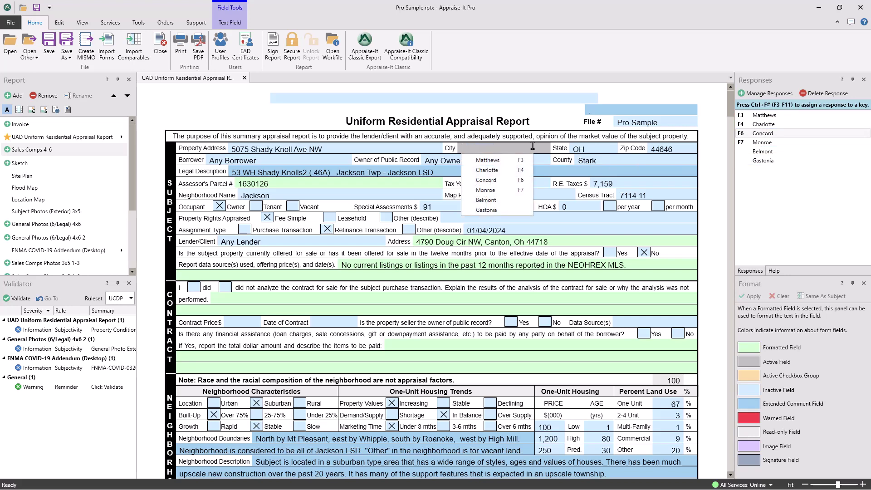
{"action": "key", "text": "Escape"}
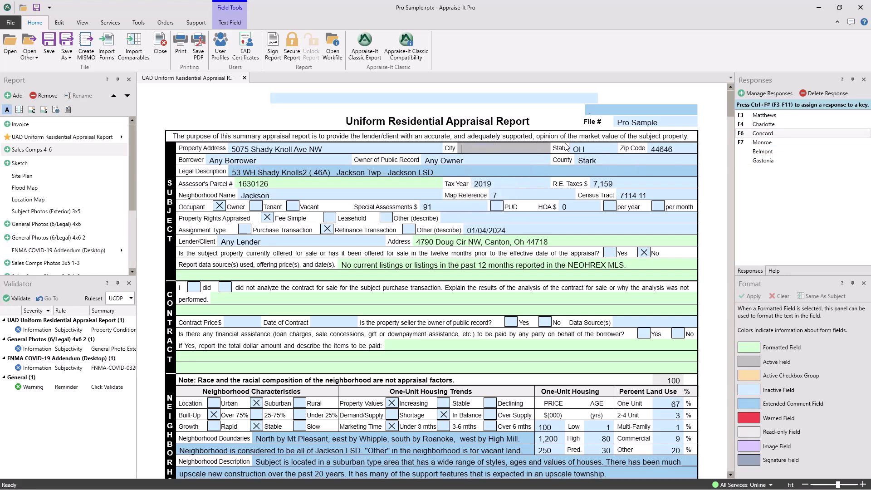
{"action": "left_click", "coordinate": [767, 94]}
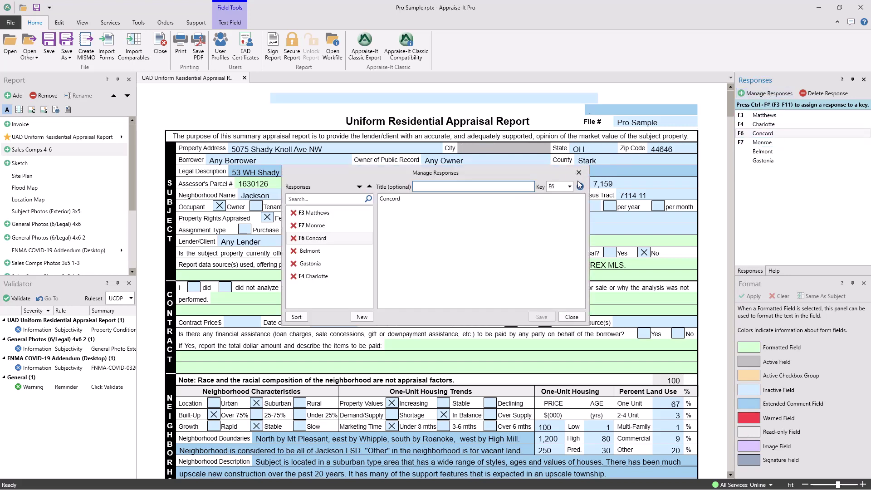
{"action": "left_click", "coordinate": [570, 188]}
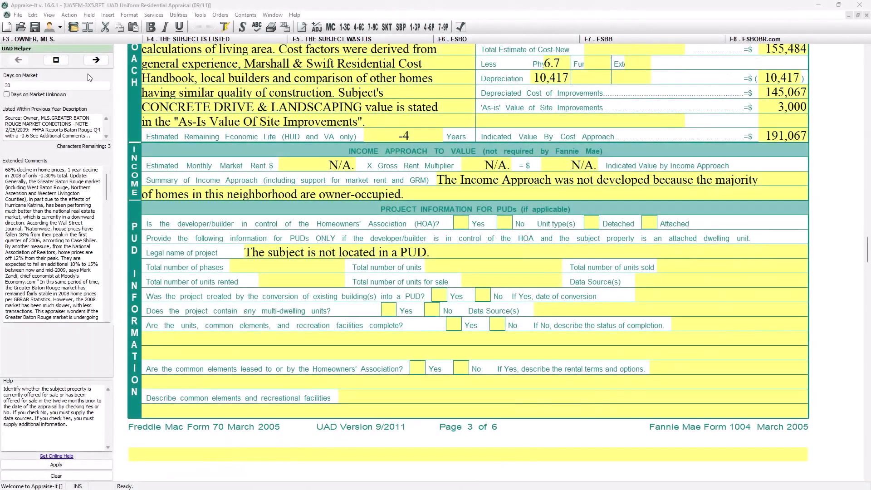
Step: Switch to classic Appraise-It and search its File Index for appraisals without entering any criteria
{"action": "left_click", "coordinate": [18, 15]}
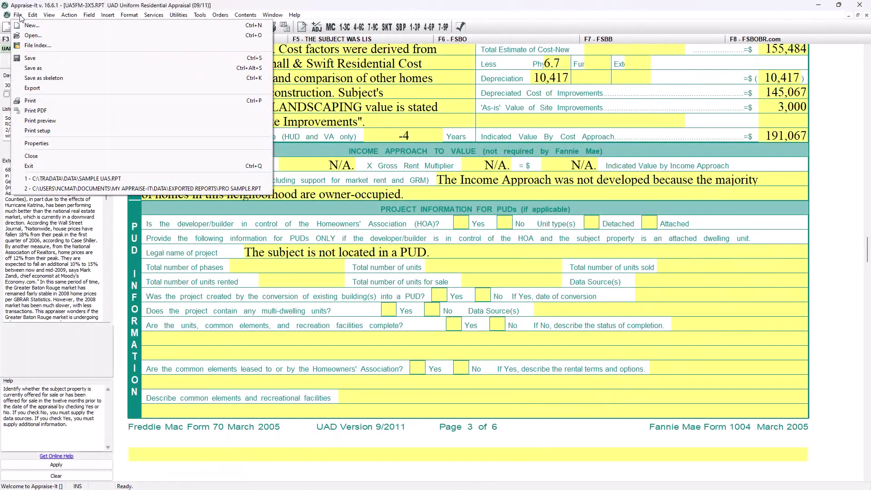
{"action": "left_click", "coordinate": [19, 44]}
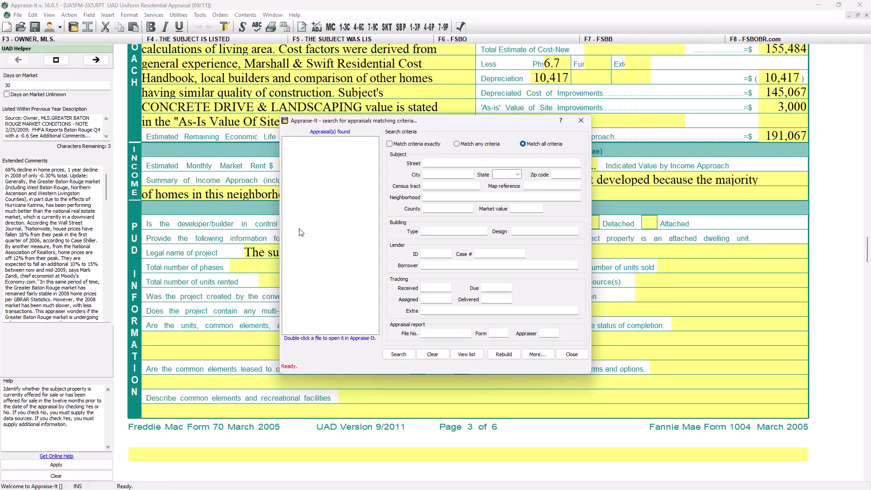
{"action": "left_click", "coordinate": [399, 355]}
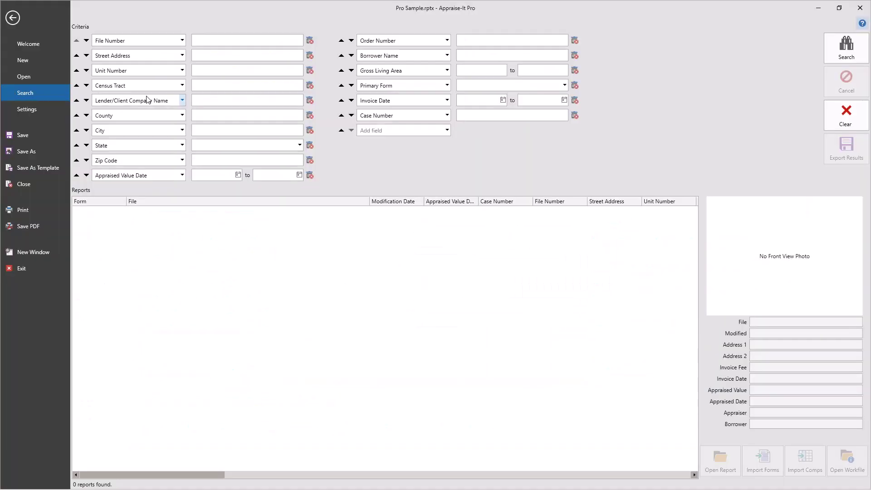
Step: In Appraise-It Pro's report search, move the Case Number criterion above Gross Living Area and back below Invoice Date
{"action": "left_click", "coordinate": [213, 103]}
{"action": "left_click", "coordinate": [341, 115]}
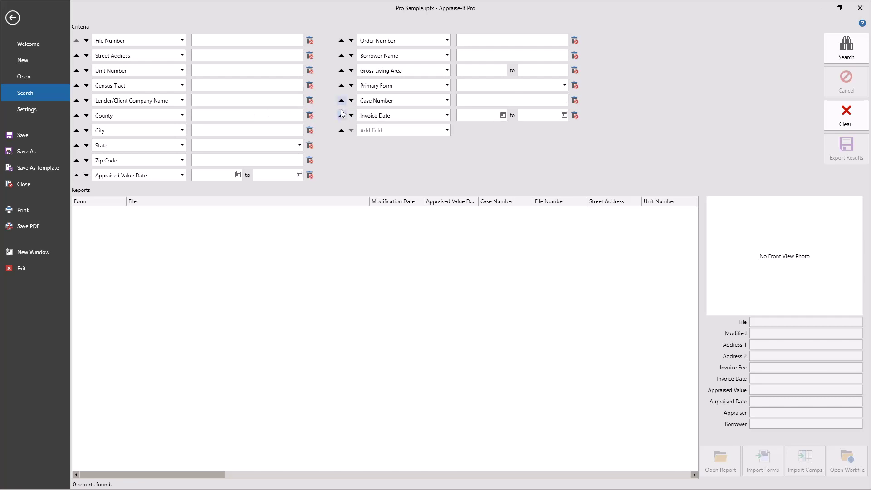
{"action": "left_click", "coordinate": [341, 100]}
{"action": "left_click", "coordinate": [341, 86]}
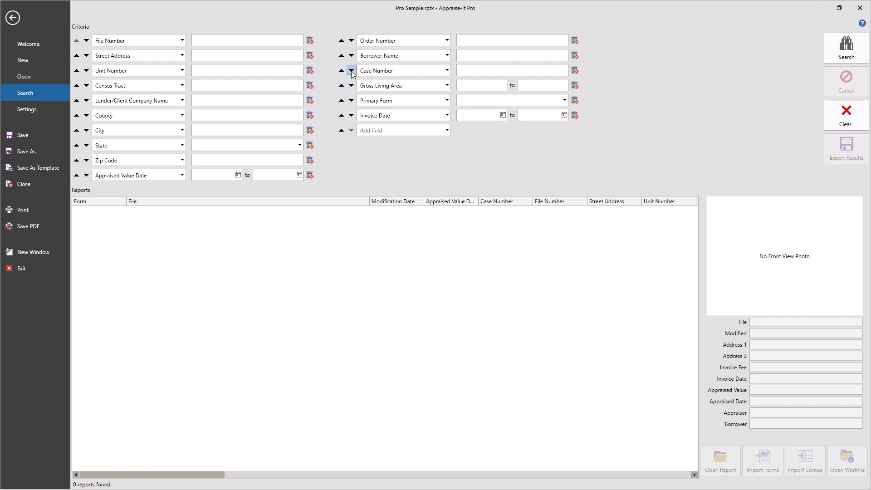
{"action": "left_click", "coordinate": [351, 70]}
{"action": "left_click", "coordinate": [351, 85]}
{"action": "left_click", "coordinate": [352, 101]}
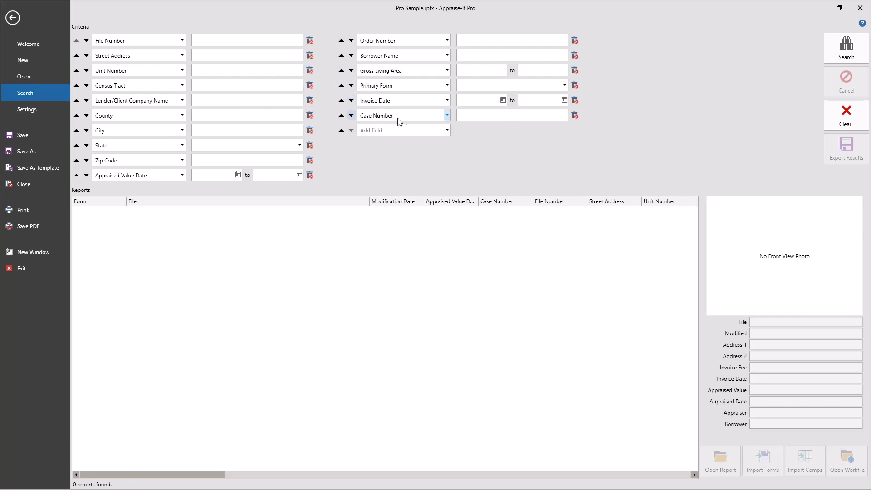
Step: Run the report search in Appraise-It Pro with all criteria left empty
{"action": "left_click", "coordinate": [447, 130]}
{"action": "left_click", "coordinate": [856, 60]}
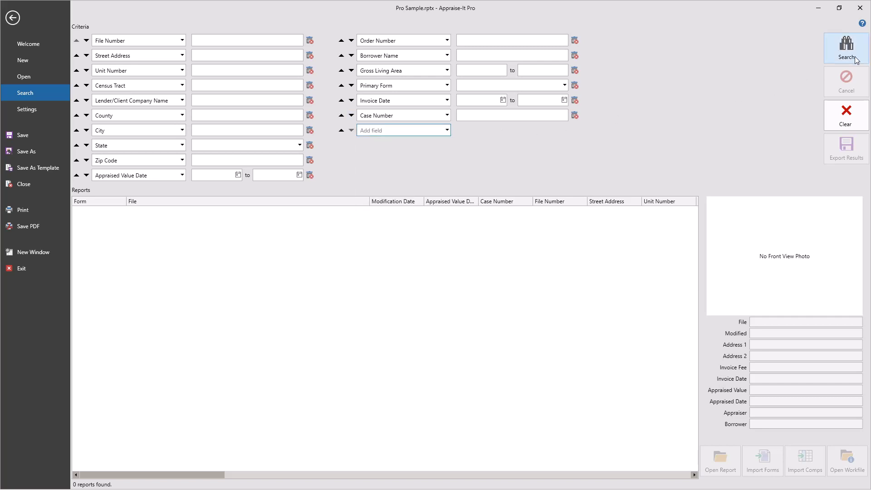
{"action": "left_click", "coordinate": [856, 61]}
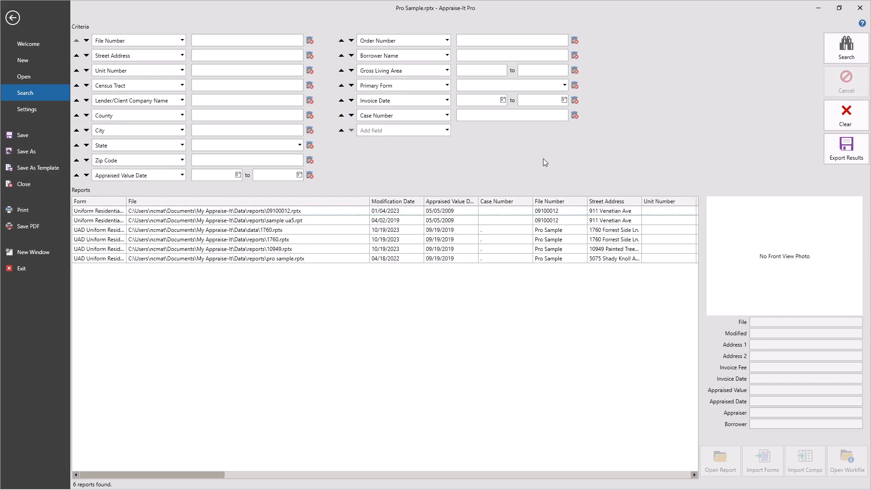
Step: Preview 09100012.rptx, 1760.rptx and pro sample.rptx in the search results, and examine the remaining result columns
{"action": "left_click", "coordinate": [362, 212]}
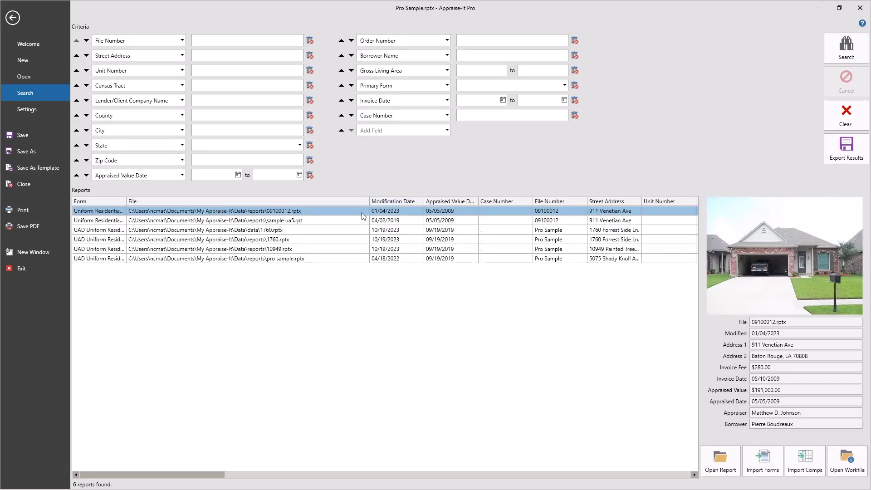
{"action": "left_click", "coordinate": [315, 232]}
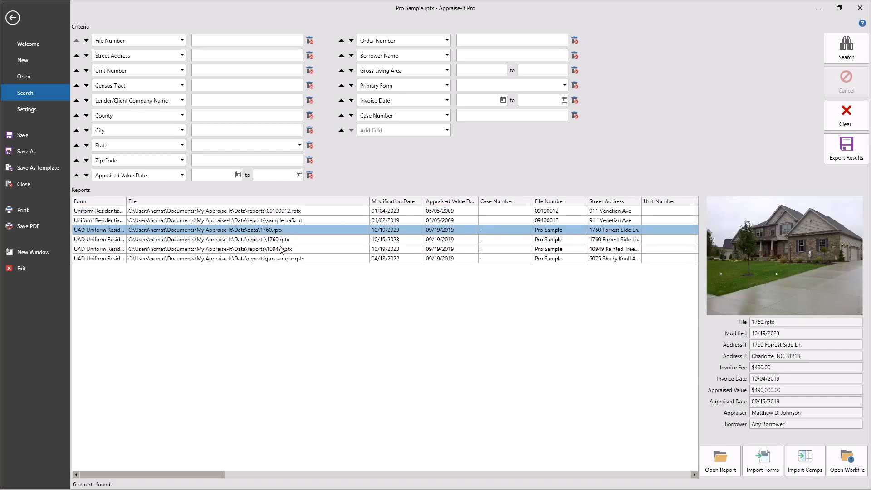
{"action": "left_click", "coordinate": [245, 259]}
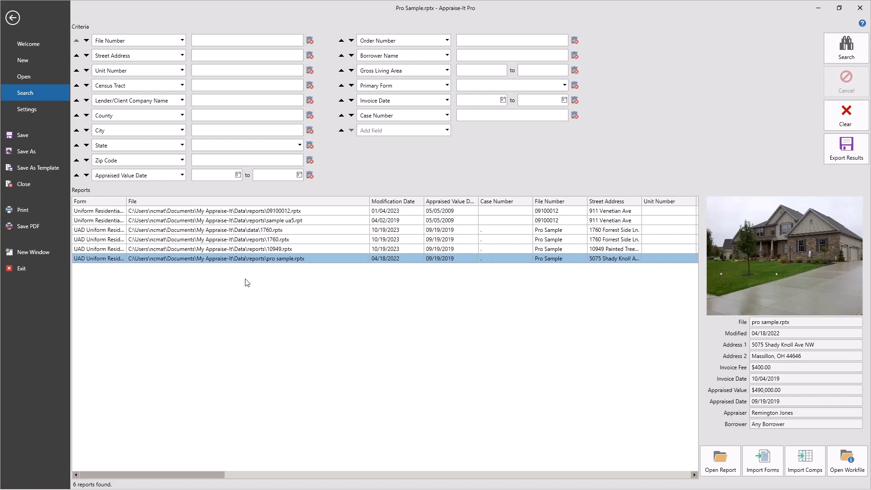
{"action": "left_click_drag", "start_coordinate": [222, 475], "coordinate": [629, 459]}
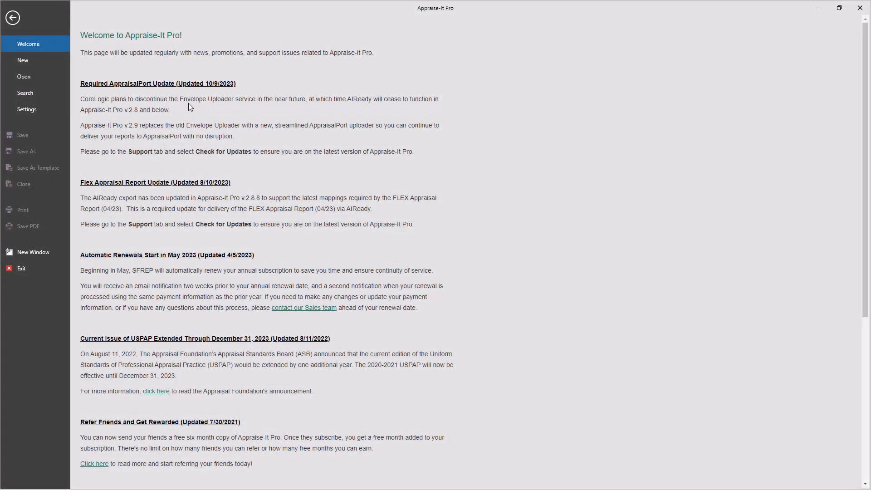
Step: Open the classic report Sample UA5.rpt in Appraise-It Pro with No Print Scheme
{"action": "left_click", "coordinate": [30, 78]}
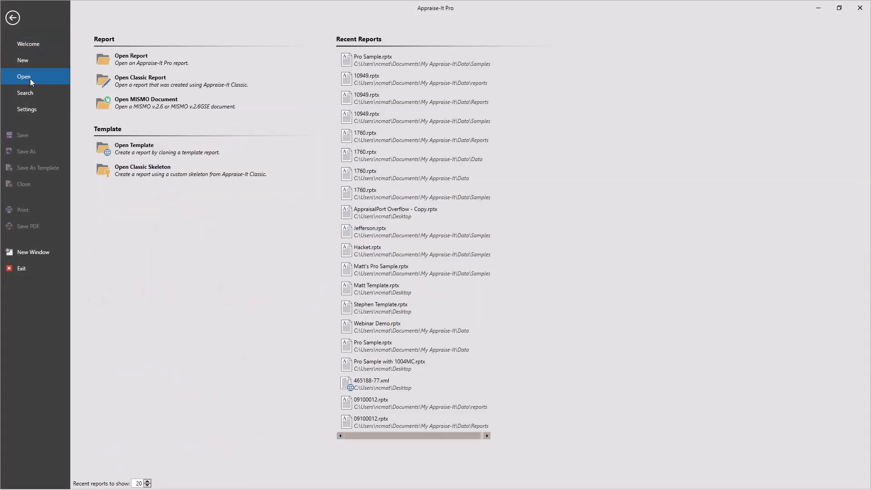
{"action": "left_click", "coordinate": [140, 83]}
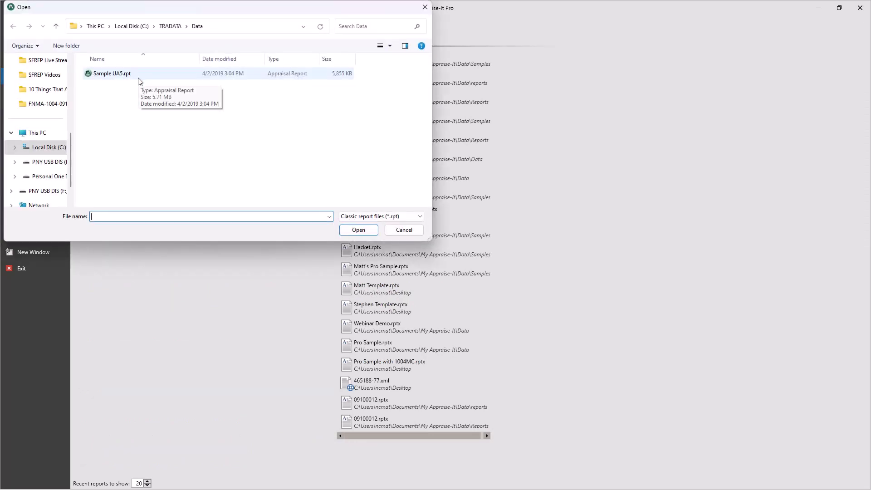
{"action": "double_click", "coordinate": [144, 74]}
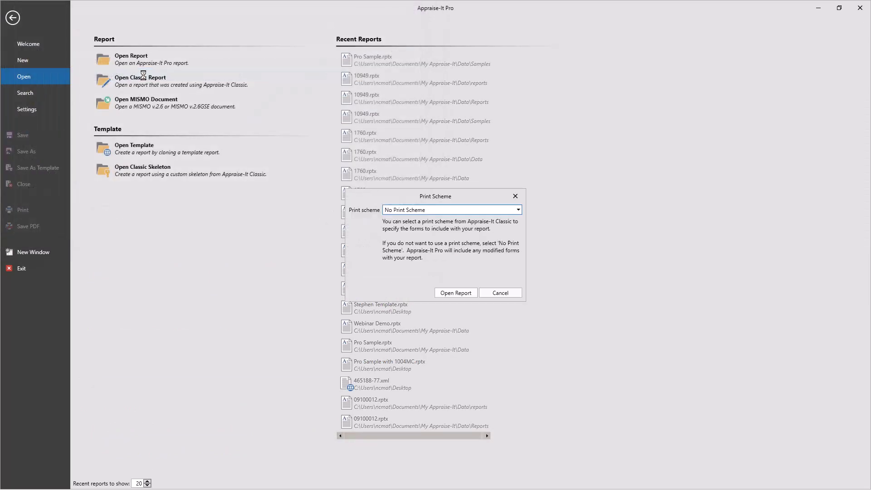
{"action": "left_click", "coordinate": [462, 293]}
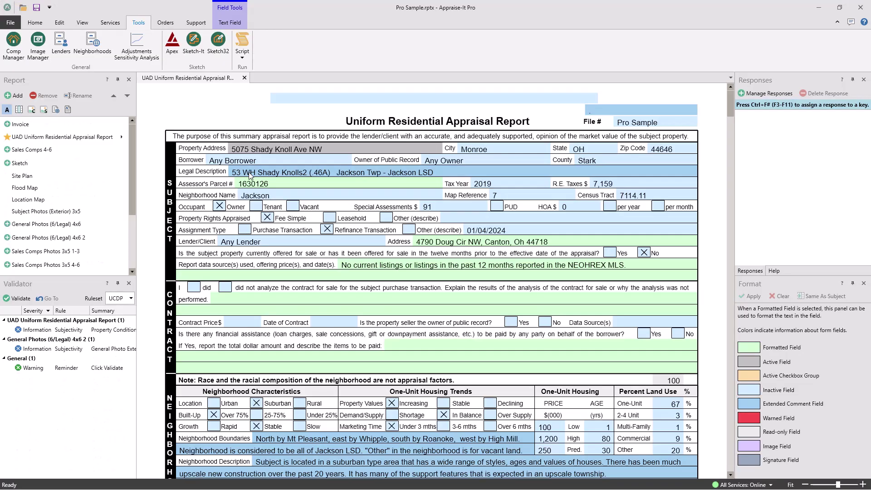
Step: Examine the Lenders database and the Jackson Estates entry in the Neighborhoods database for the Pro Sample report
{"action": "left_click", "coordinate": [64, 43]}
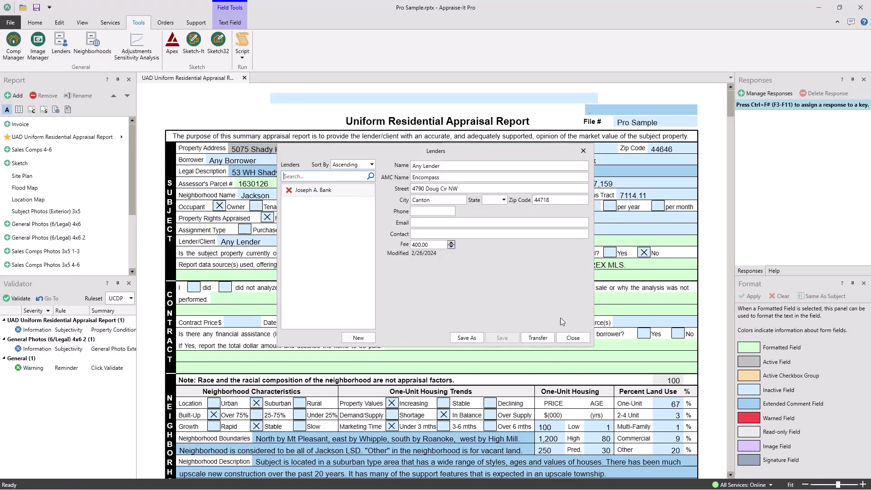
{"action": "left_click", "coordinate": [571, 335]}
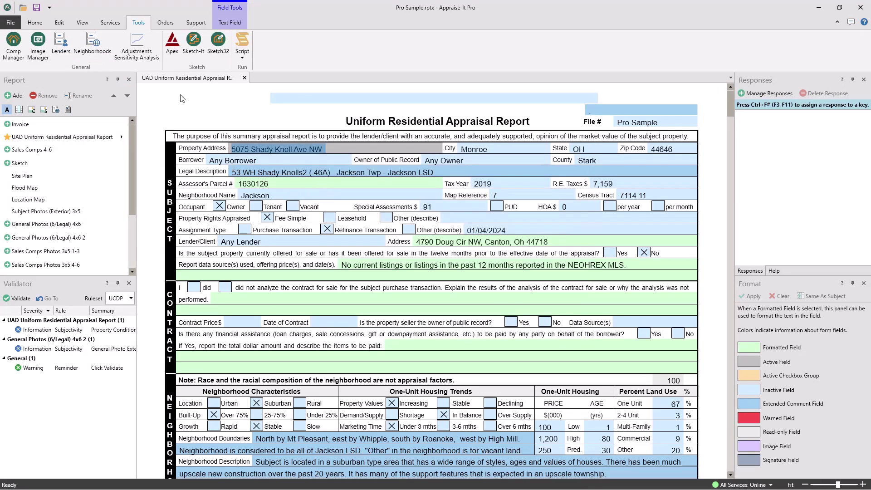
{"action": "left_click", "coordinate": [98, 44]}
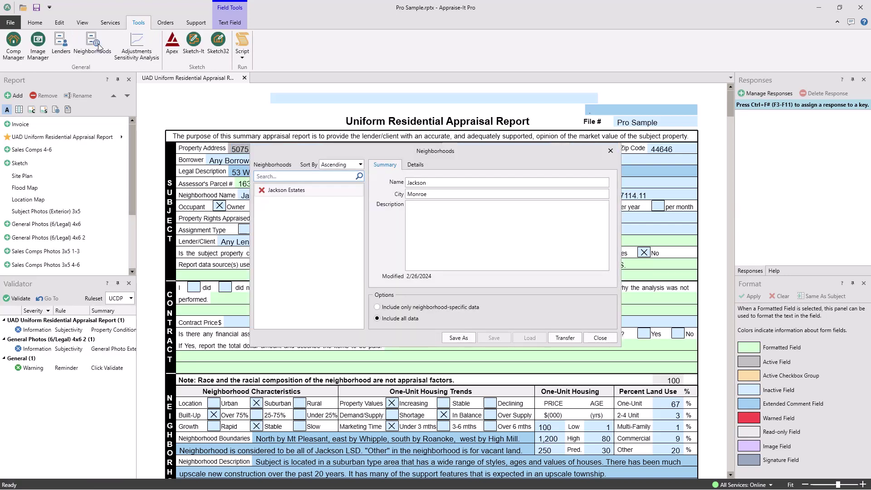
{"action": "left_click", "coordinate": [297, 194]}
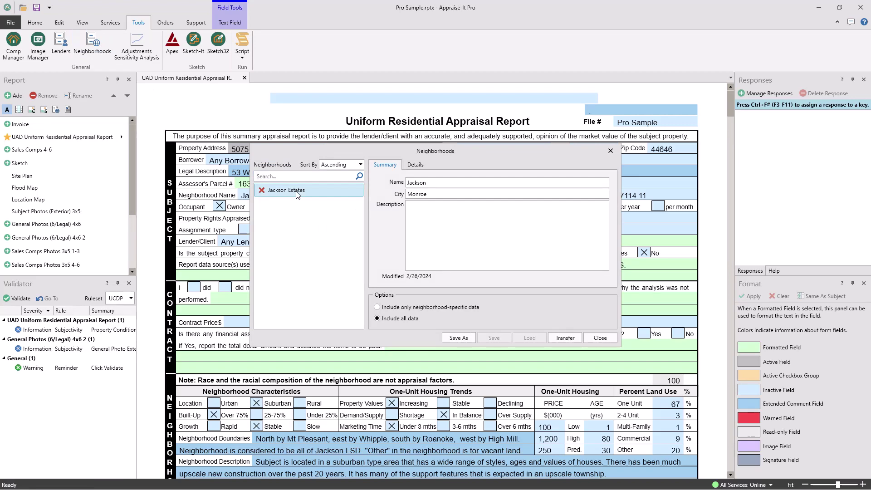
{"action": "left_click", "coordinate": [612, 338]}
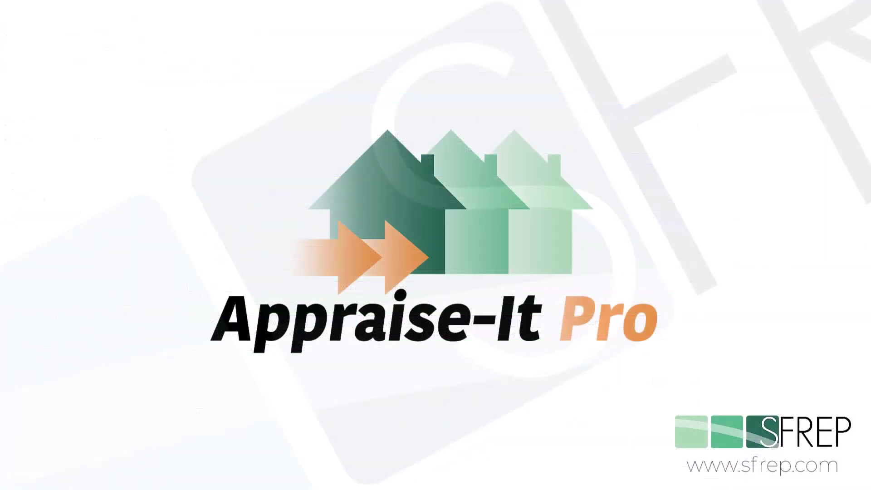